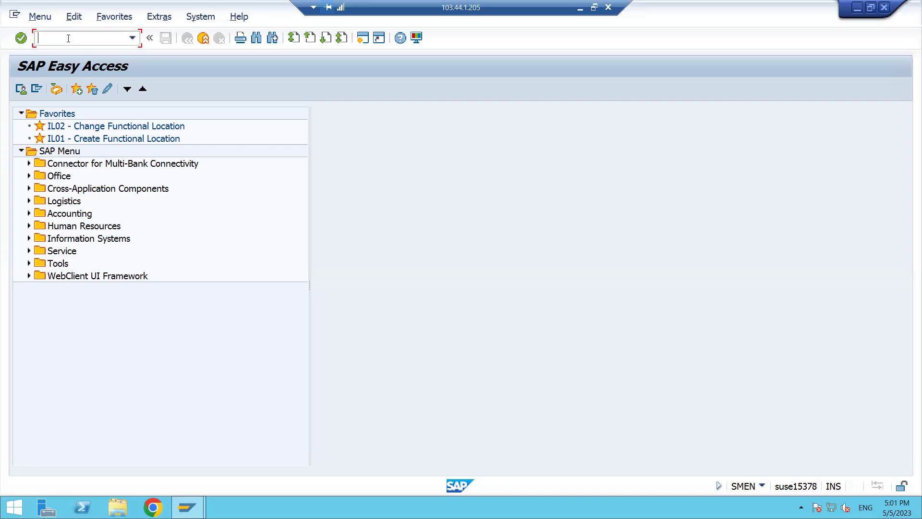
- Start MM01 and browse the Material type and Industry Sector lists, leaving both fields empty
type("mm01")
key("Return")
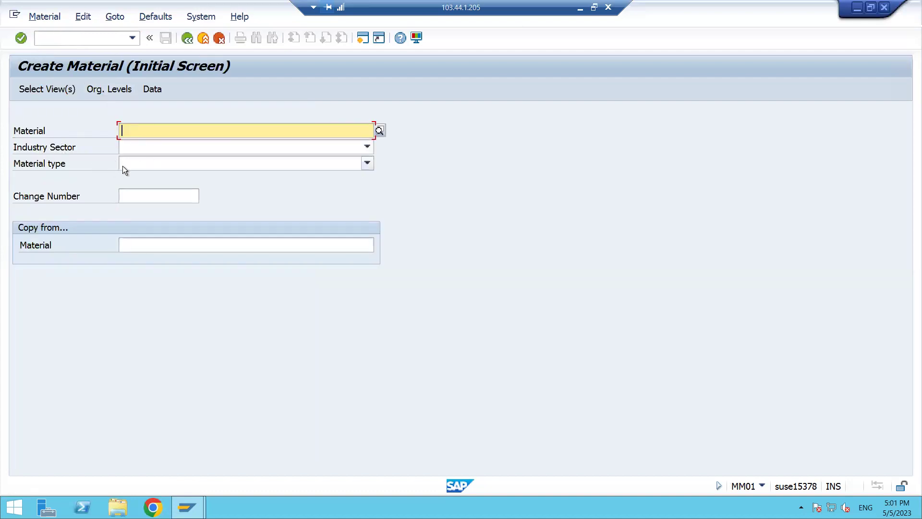
left_click(157, 163)
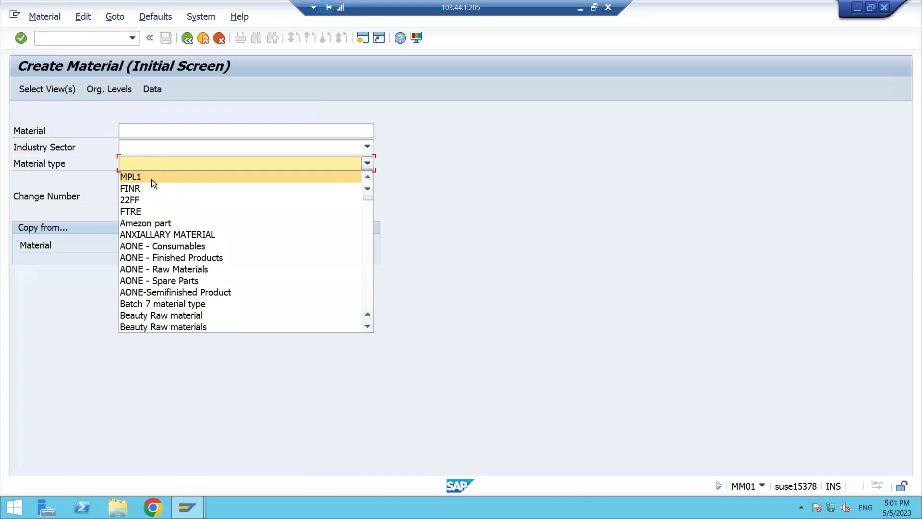
key("a")
key("a")
key("a")
key("a")
key("a")
key("a")
key("a")
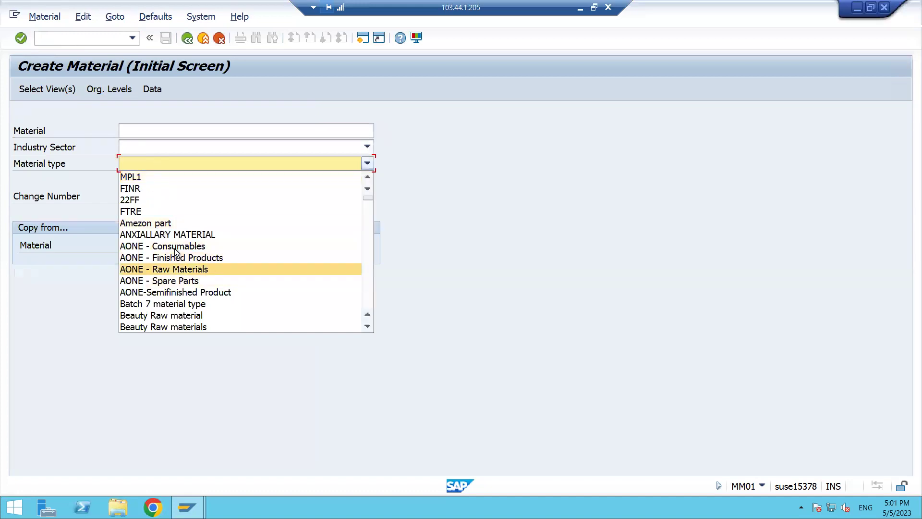
key("Down")
key("Down")
key("Down")
key("Down")
key("Down")
key("Down")
key("Down")
key("Down")
key("Down")
key("Down")
key("Down")
key("Down")
key("Down")
key("Down")
key("Down")
key("Down")
key("Down")
key("Down")
key("Down")
key("Down")
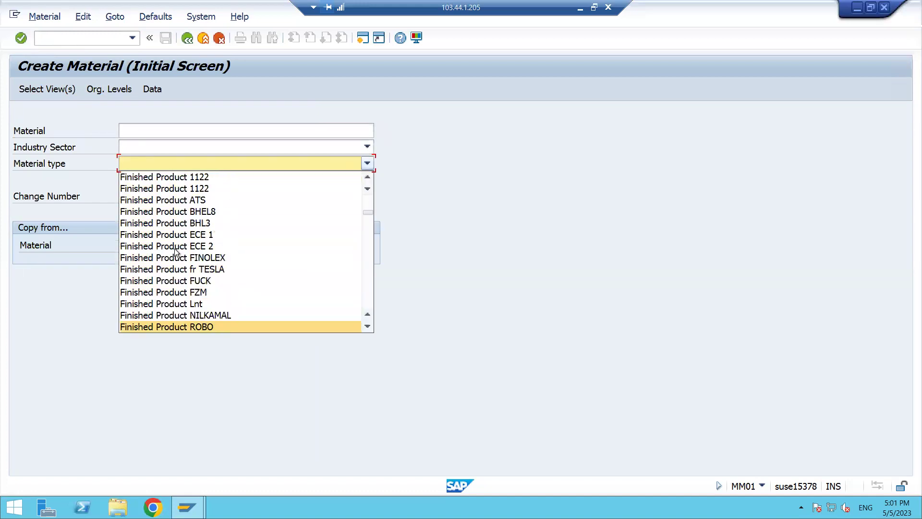
key("Down")
key("Down")
key("Down")
key("Down")
key("Down")
key("Down")
key("Down")
key("Down")
key("Down")
key("Down")
key("Down")
key("Down")
key("Down")
key("Down")
key("Down")
key("Down")
key("Down")
key("Down")
key("Down")
key("Down")
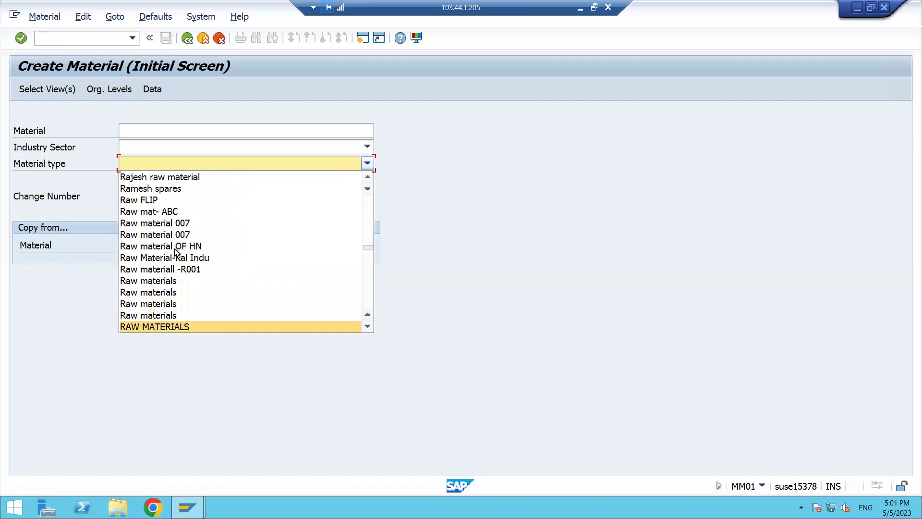
key("Down")
key("Down")
key("Down")
key("Down")
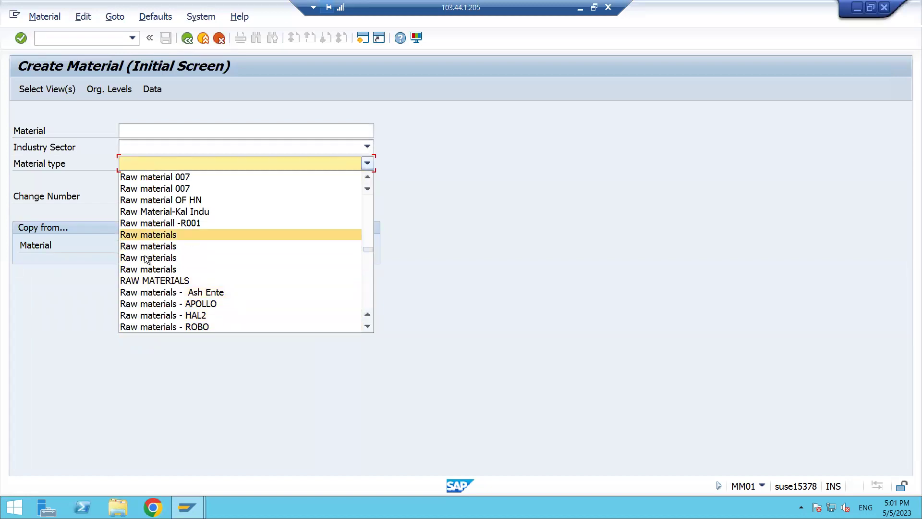
left_click(151, 146)
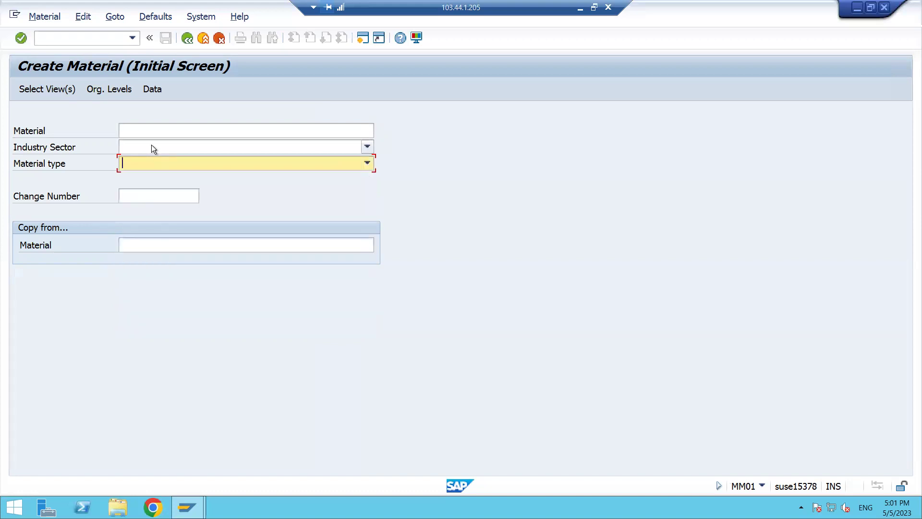
left_click(365, 148)
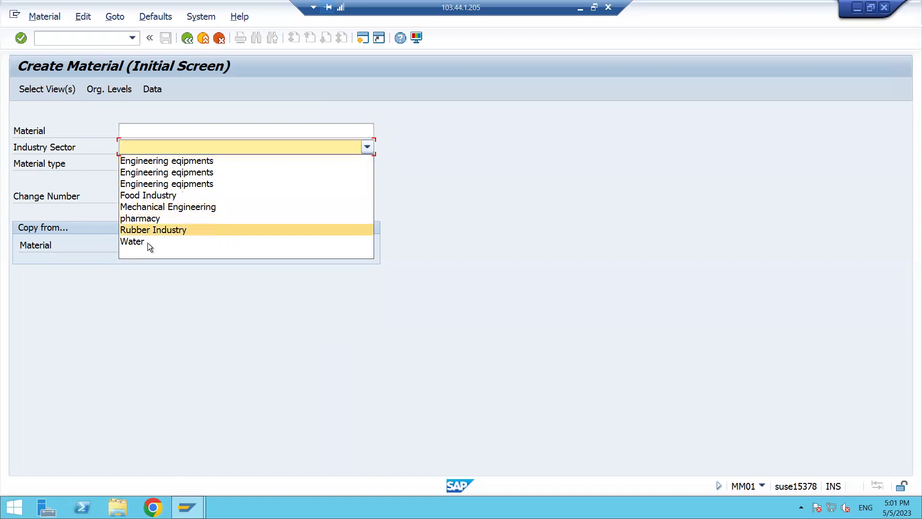
key("Escape")
- View the ME21N Standard PO document type list without choosing, then return to SAP Easy Access
left_click(80, 38)
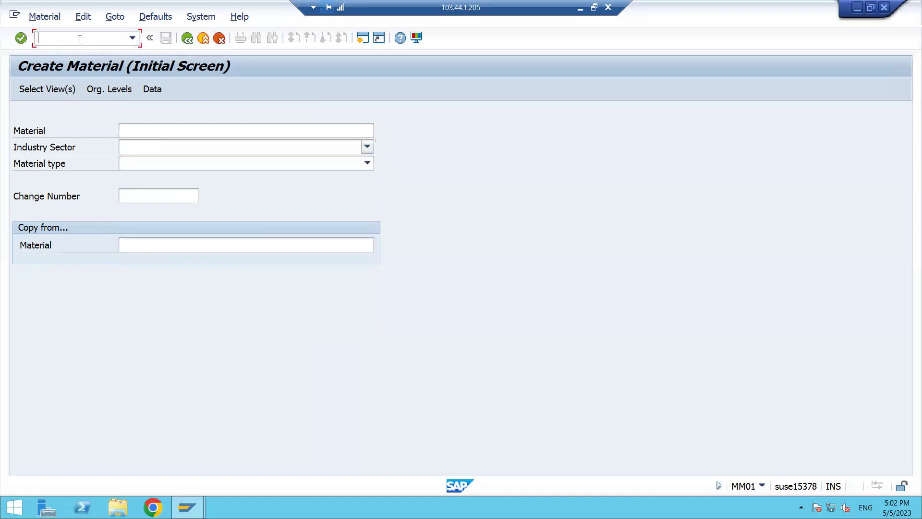
type("/nme21n")
key("Return")
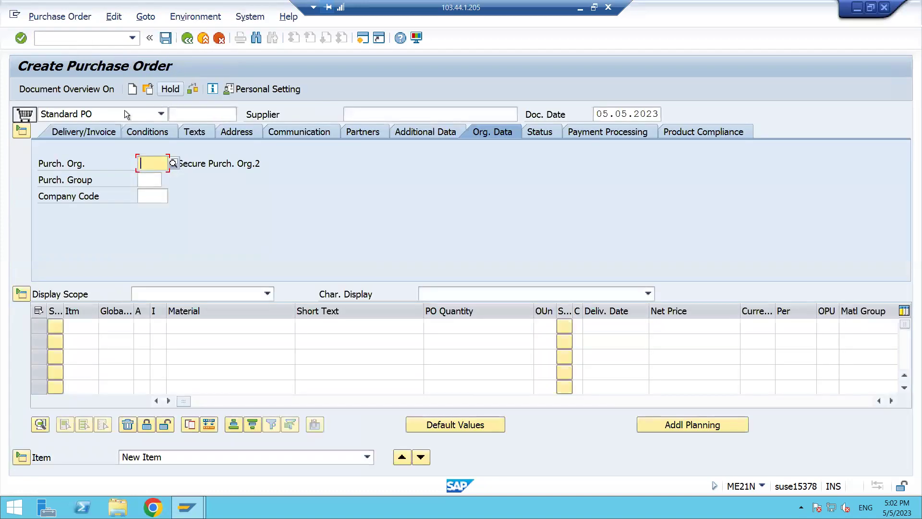
left_click(161, 114)
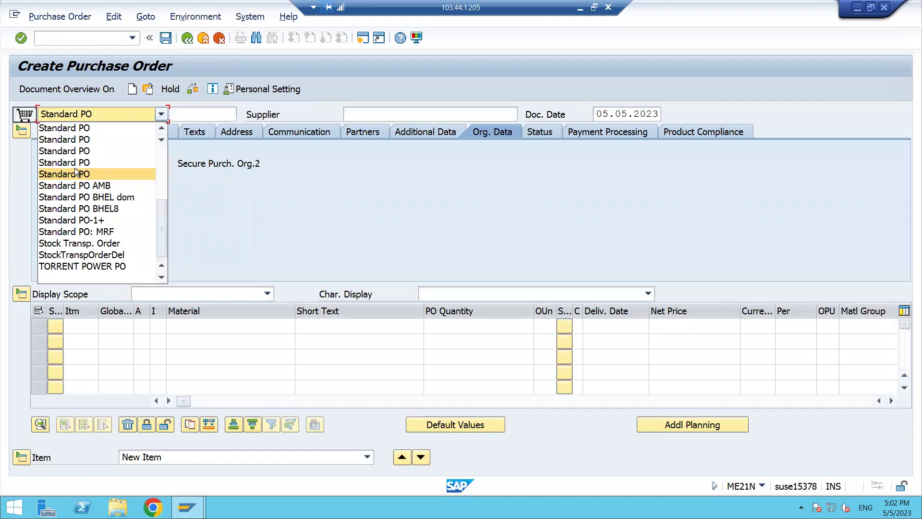
left_click(65, 39)
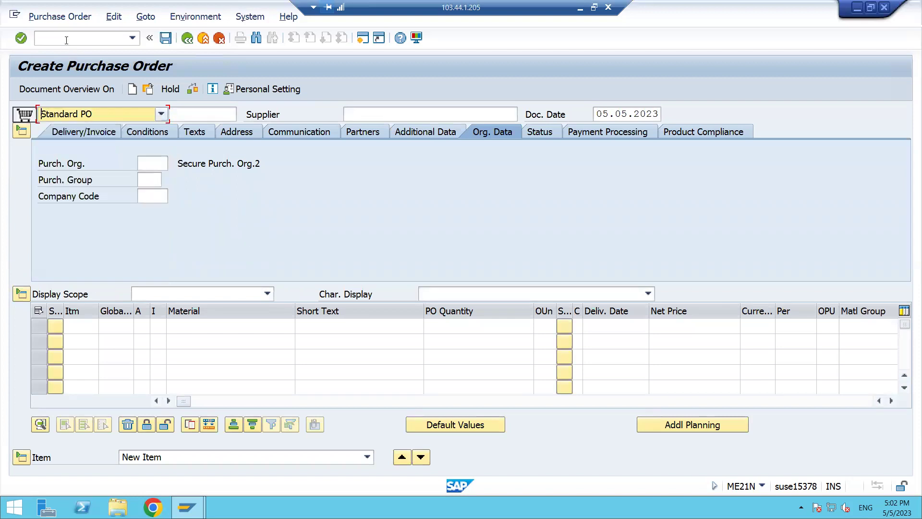
left_click(66, 40)
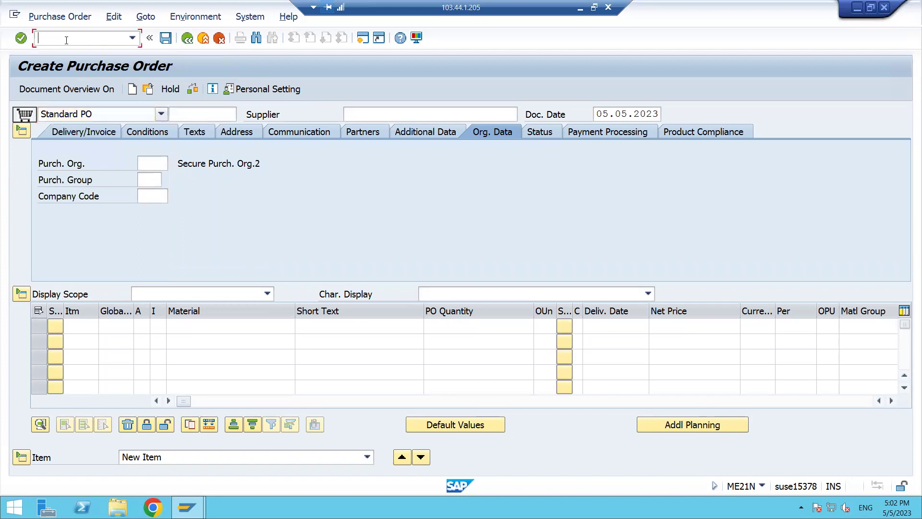
left_click(187, 39)
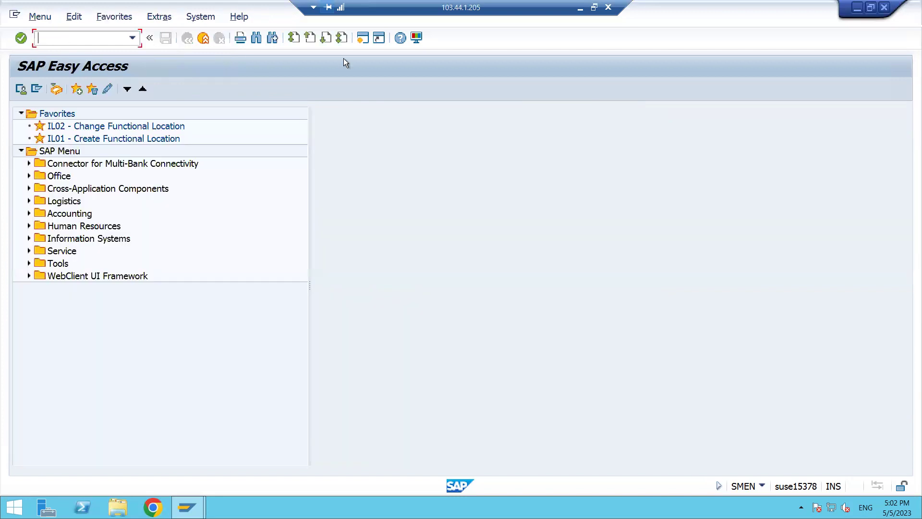
- In SAP GUI Options, Interaction Design > Visualization 1, enable Show keys within dropdown lists and Sort by keys
left_click(416, 39)
left_click(469, 57)
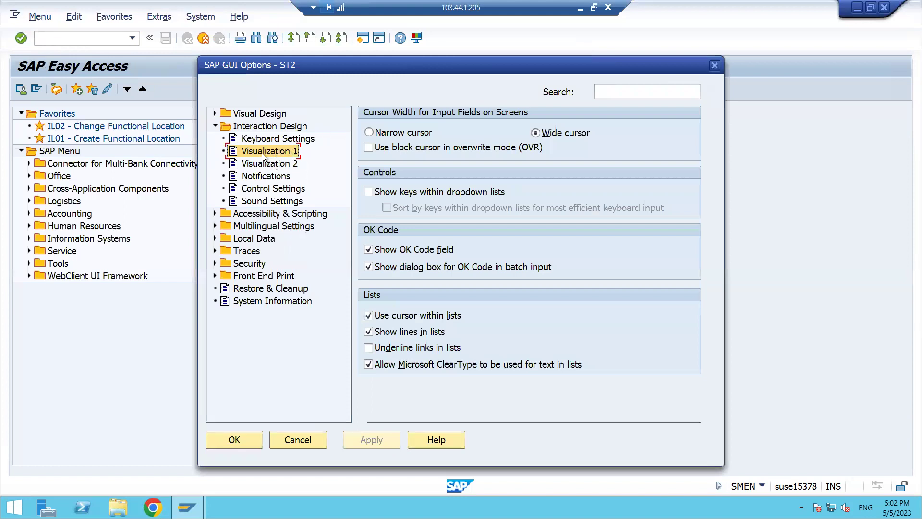
double_click(248, 128)
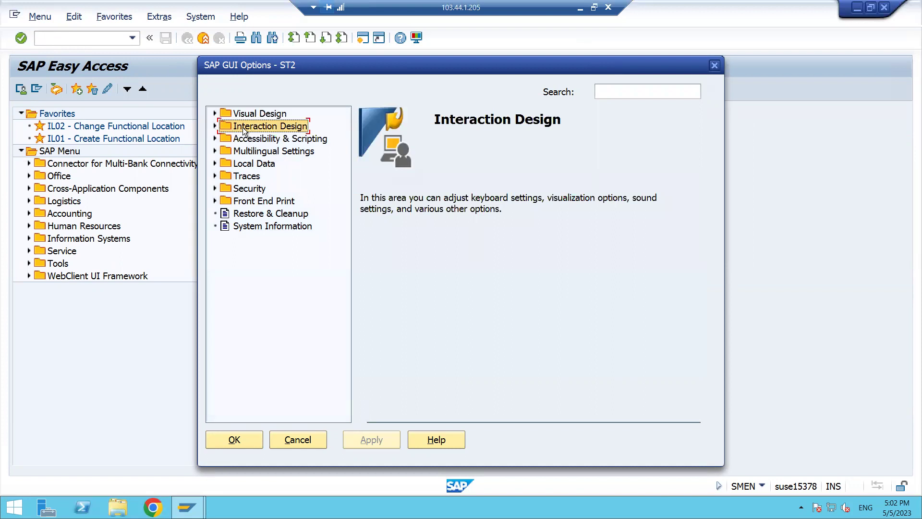
left_click(215, 127)
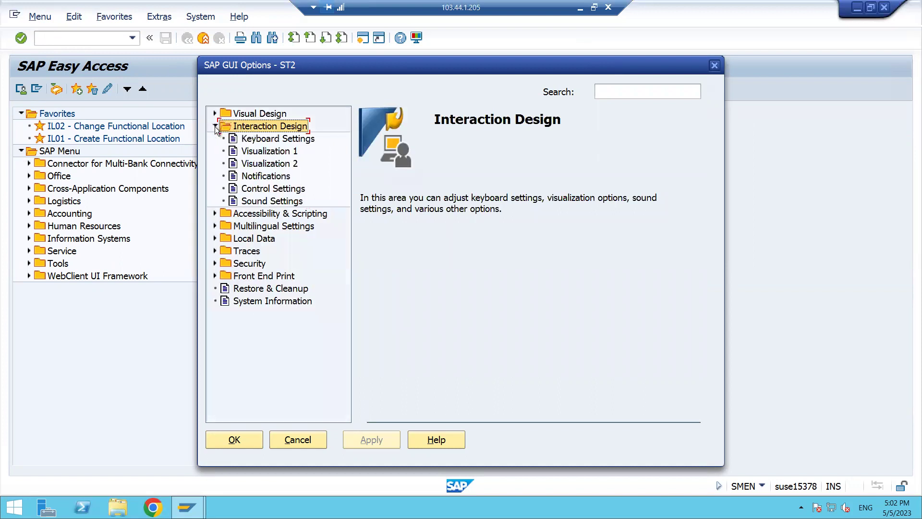
left_click(263, 153)
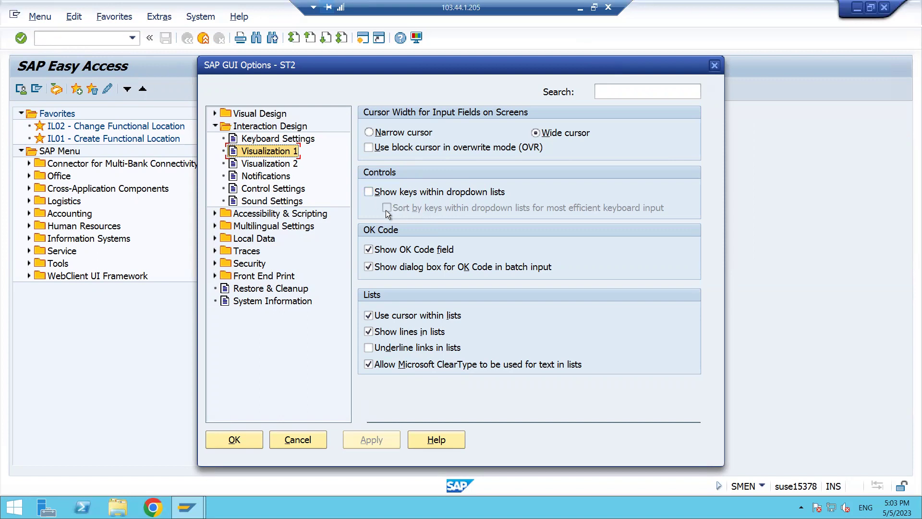
left_click(368, 192)
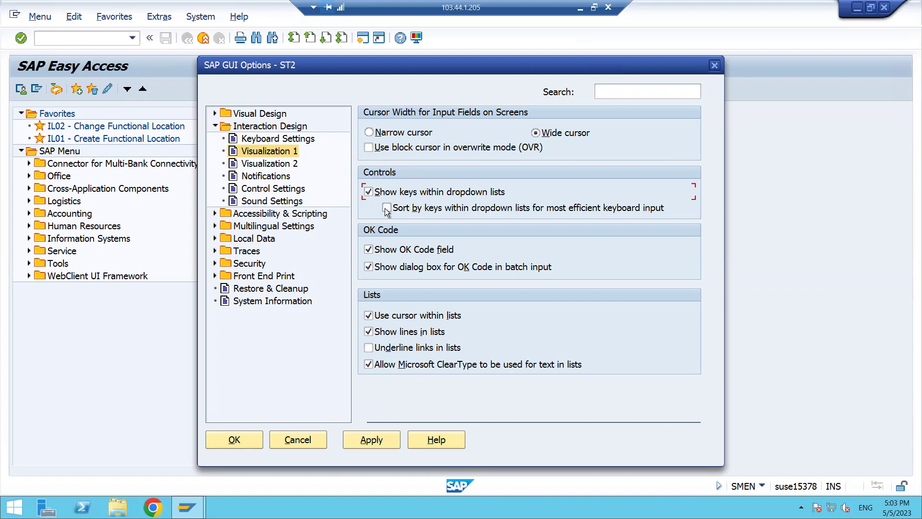
left_click(385, 209)
left_click(371, 442)
left_click(247, 439)
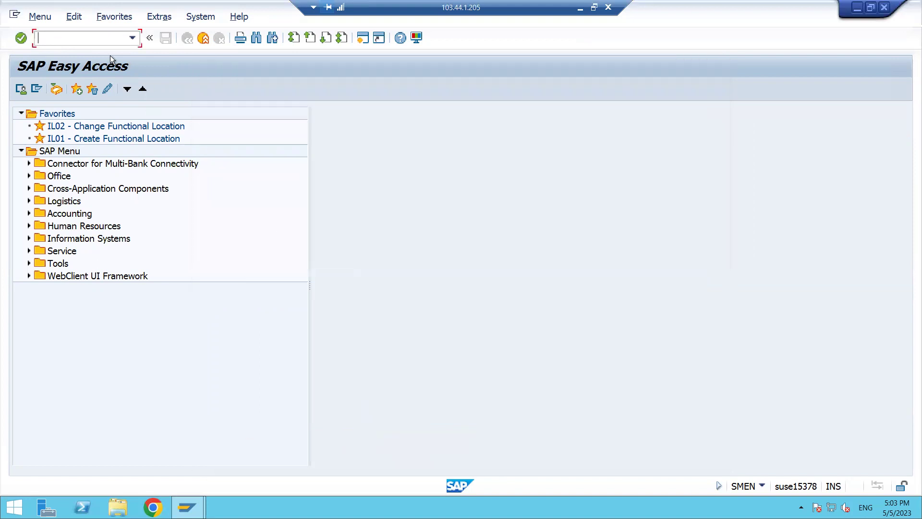
- Reopen MM01 and check that the Material type list now shows keys like 11FG
type("/nme21n")
key("BackSpace")
key("BackSpace")
key("BackSpace")
key("BackSpace")
key("BackSpace")
key("BackSpace")
key("BackSpace")
type("mm01")
key("Return")
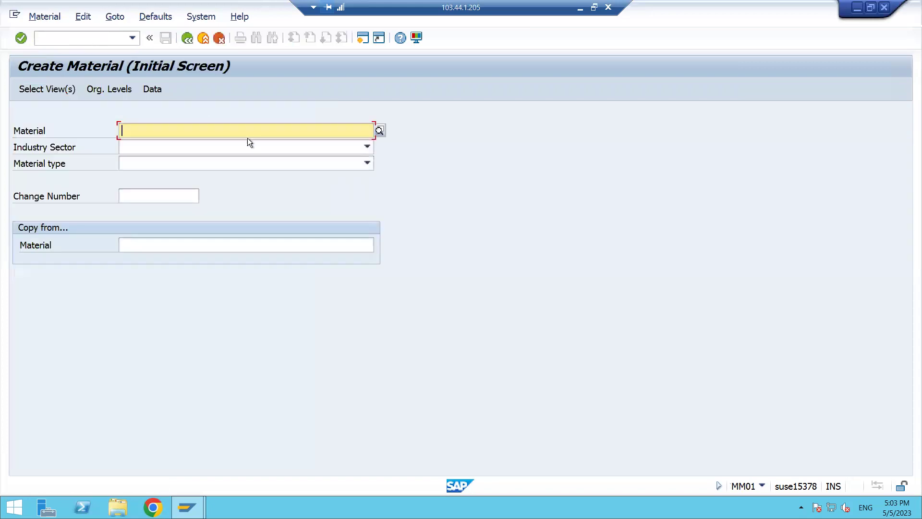
left_click(324, 163)
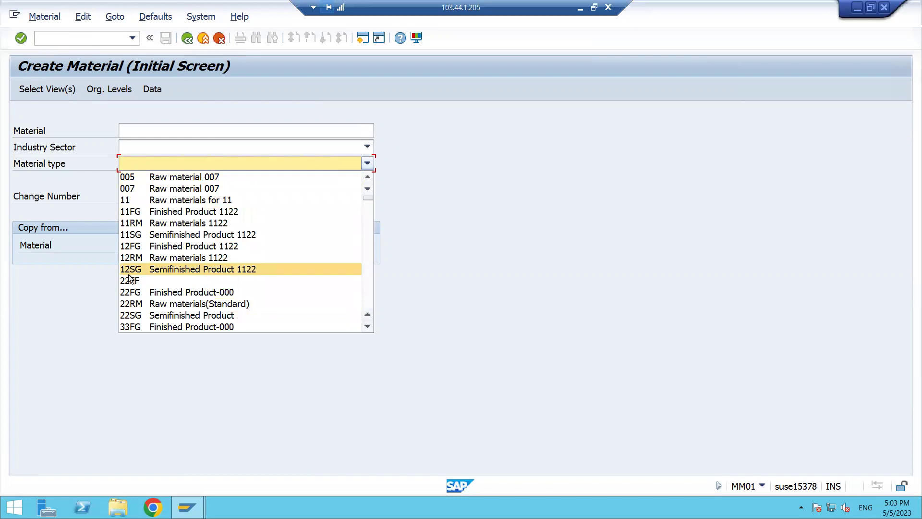
left_click(435, 222)
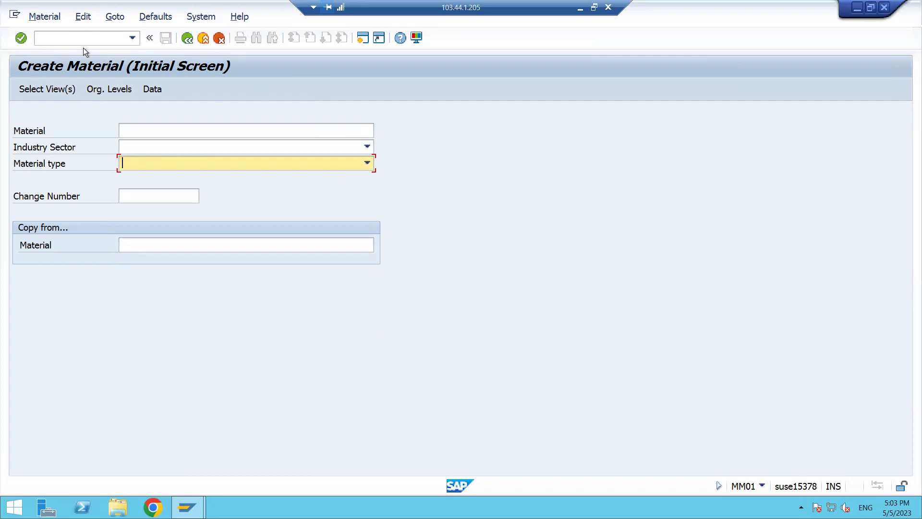
- In Create Purchase Order, check that the order type list shows keys like NB, NB2, NBCE, keeping NB Standard PO
left_click(68, 36)
type("/nmm01")
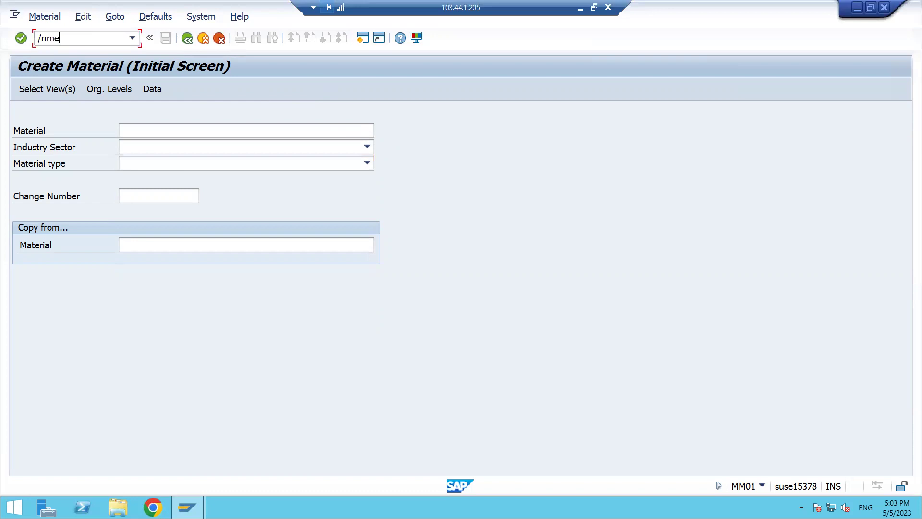
key("Return")
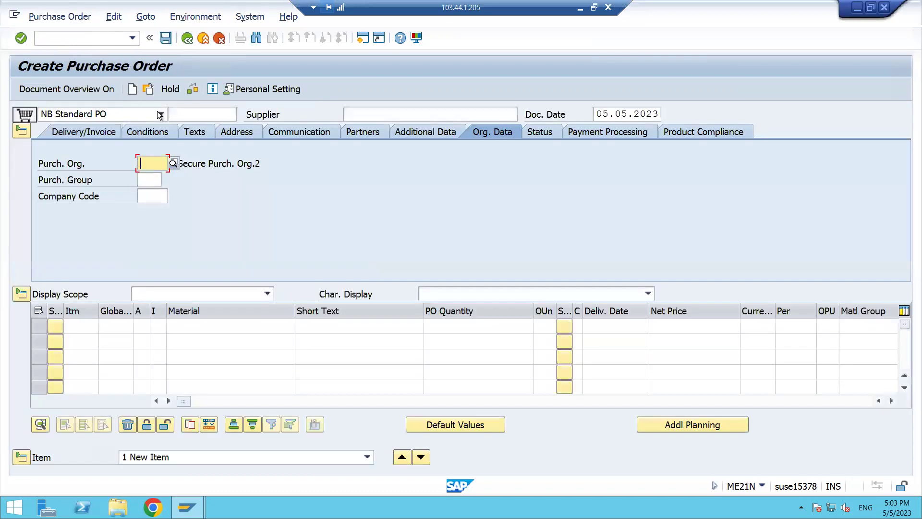
left_click(160, 114)
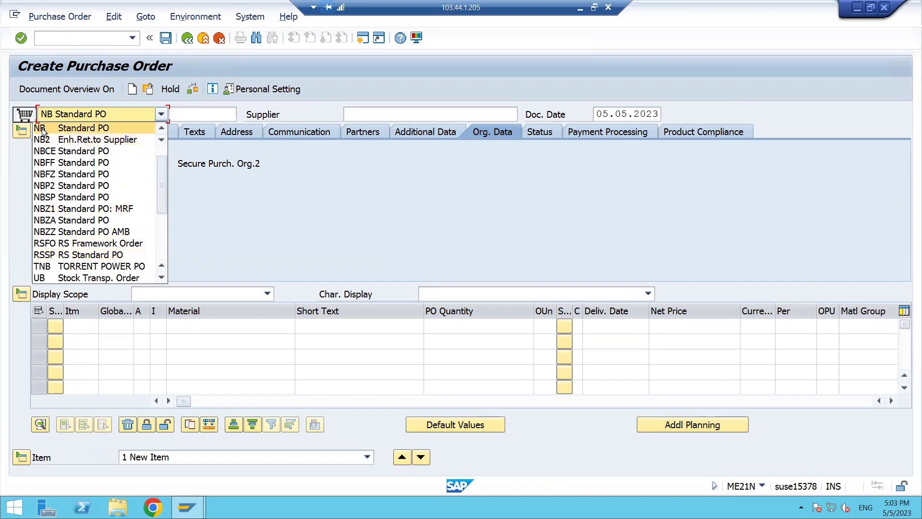
left_click(276, 210)
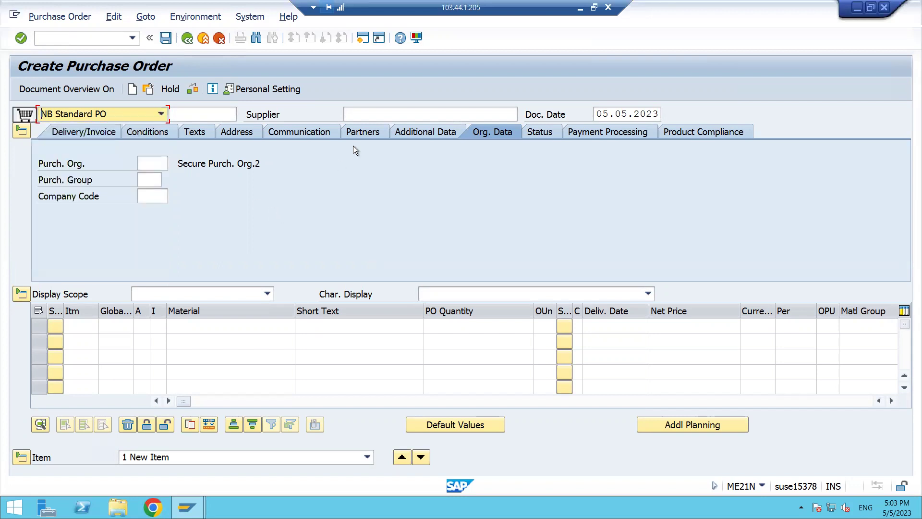